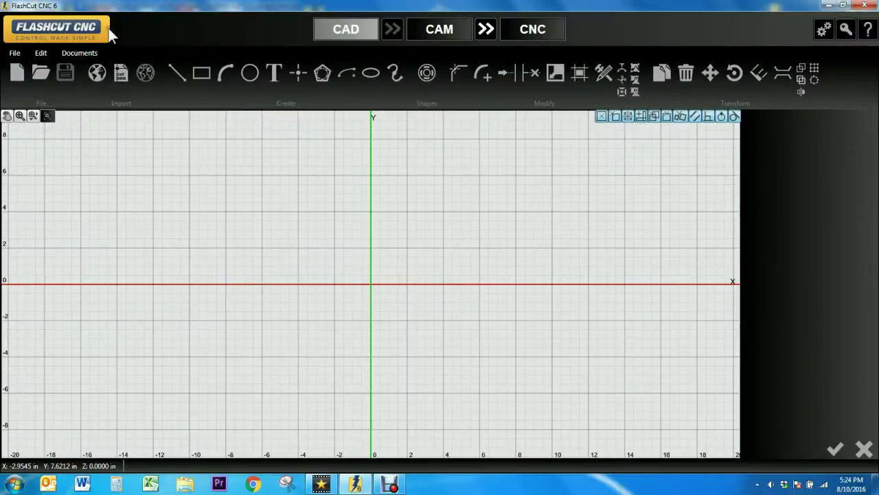
Step: Import the "stingray silhouette" picture from the DEMO IMAGES folder as a silhouette image
{"action": "left_click", "coordinate": [102, 79]}
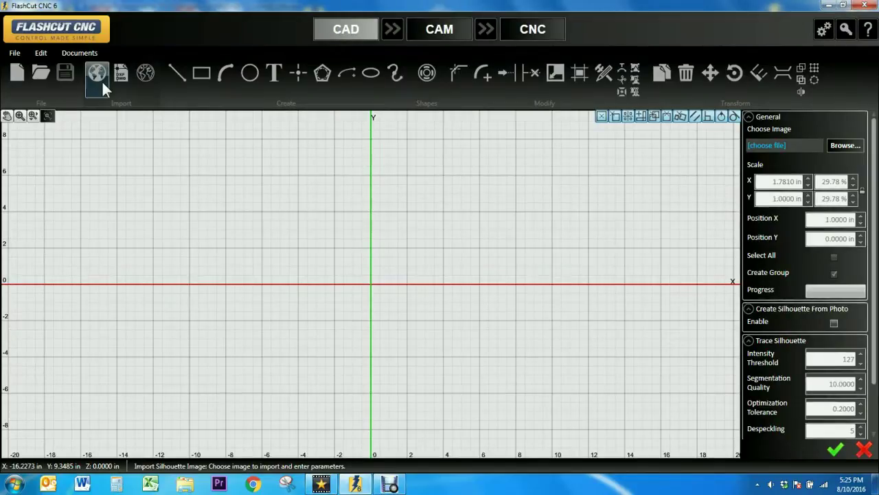
{"action": "left_click", "coordinate": [846, 146]}
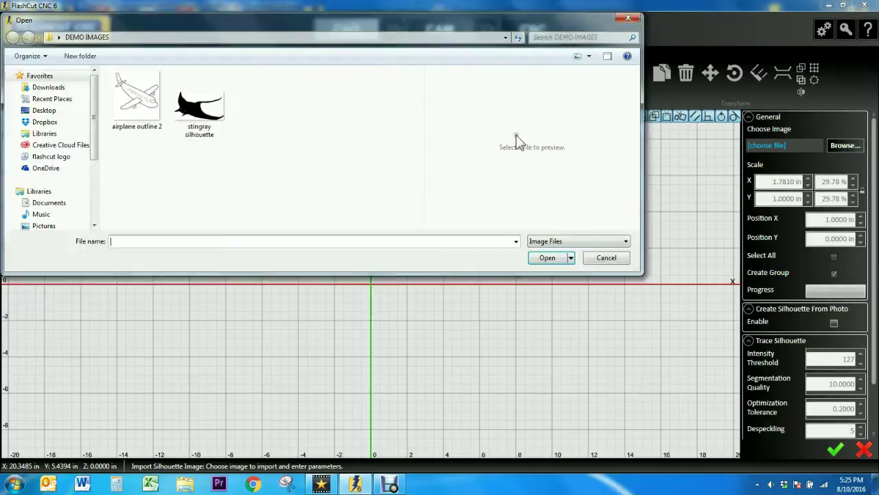
{"action": "left_click", "coordinate": [189, 113]}
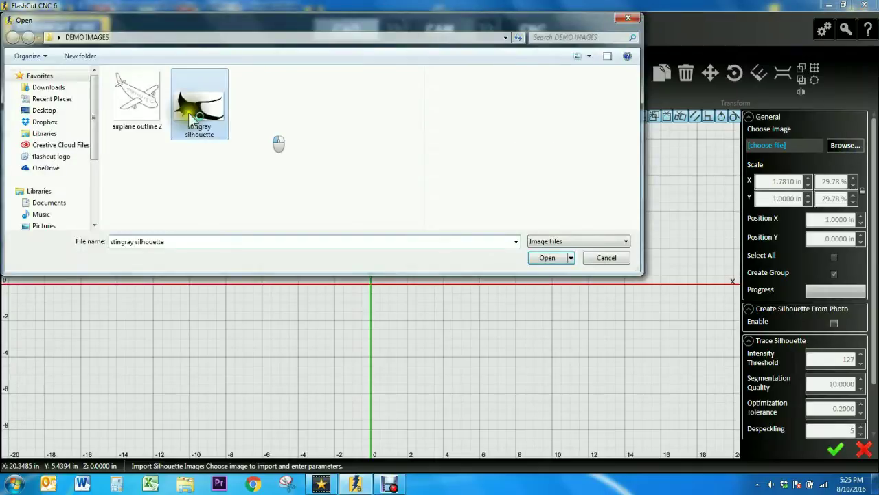
{"action": "double_click", "coordinate": [189, 113]}
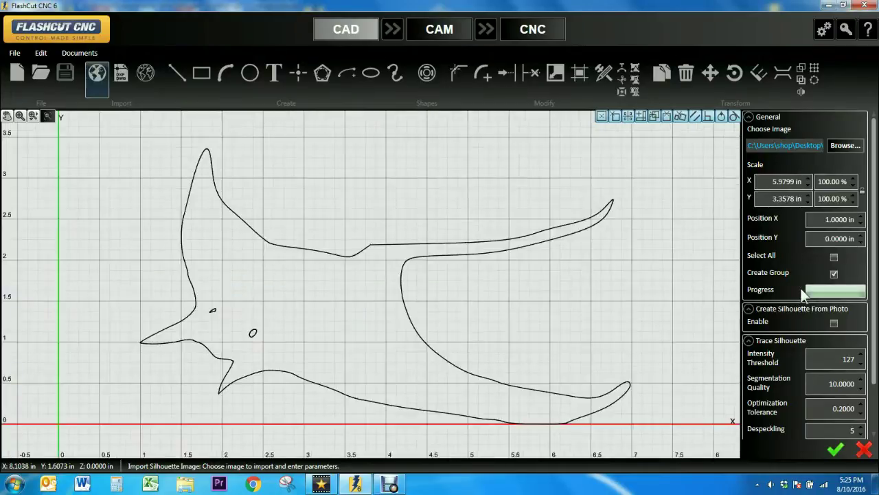
Step: Try a Segmentation Quality of 0.1 for the silhouette trace
{"action": "scroll", "coordinate": [800, 288], "scroll_direction": "down", "scroll_amount": 2}
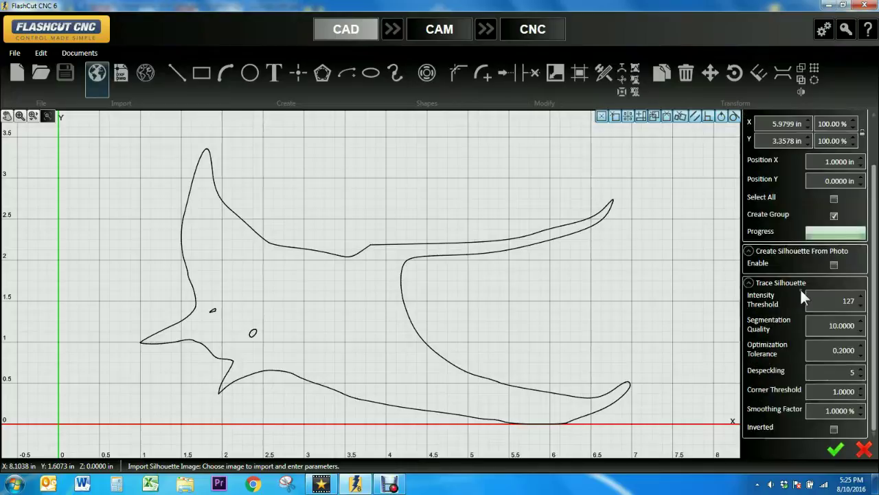
{"action": "double_click", "coordinate": [834, 327]}
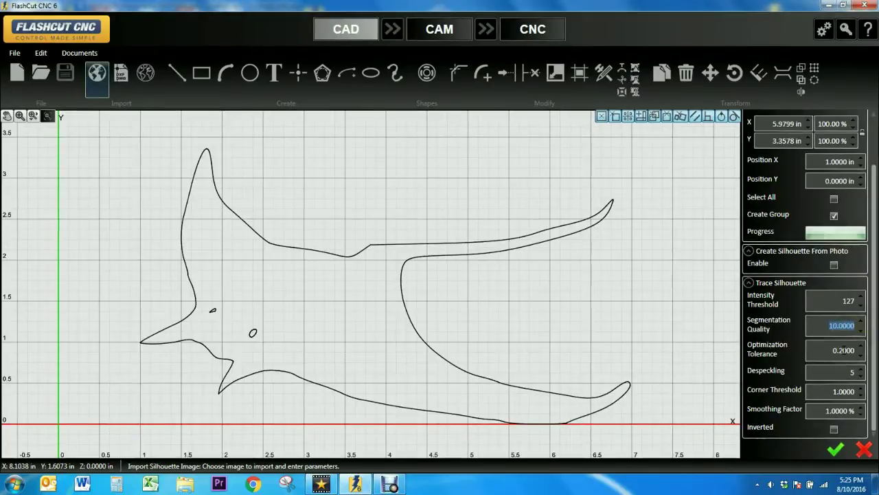
{"action": "key", "text": "BackSpace"}
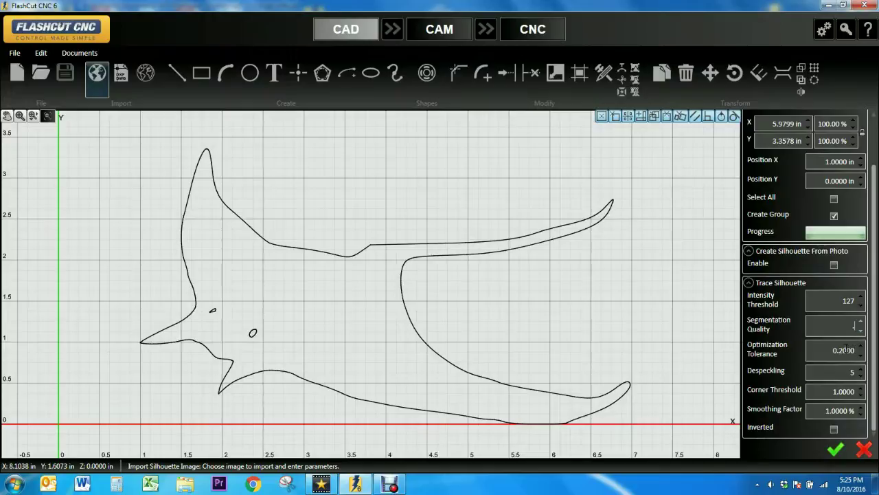
{"action": "type", "text": ".1"}
Step: Try a Despeckling value of 10 on the silhouette trace and return it to 5
{"action": "left_click", "coordinate": [845, 372]}
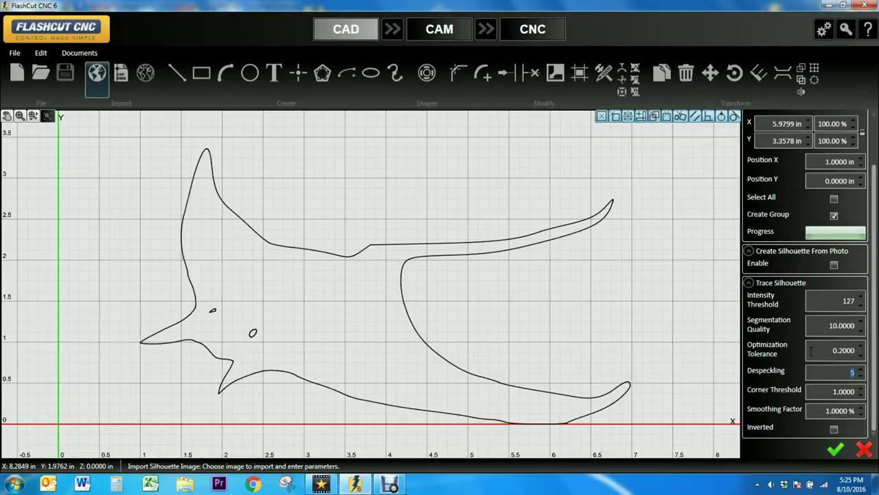
{"action": "type", "text": "10"}
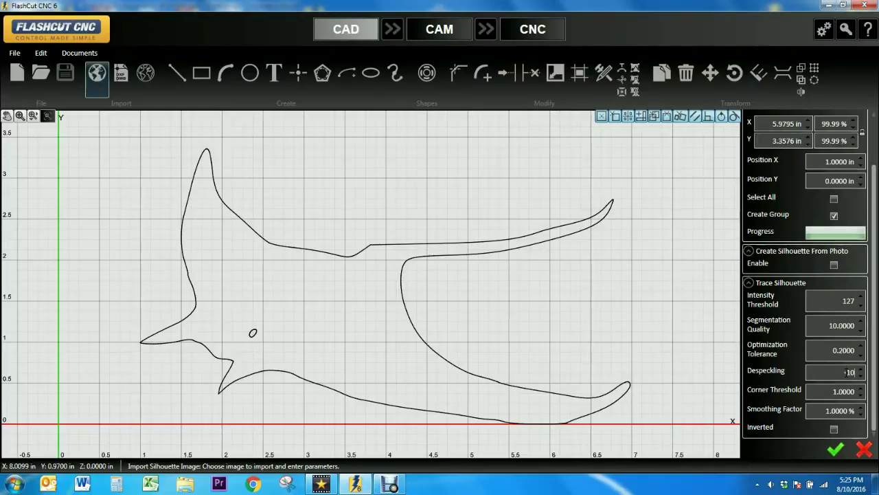
{"action": "double_click", "coordinate": [846, 369]}
{"action": "type", "text": "5"}
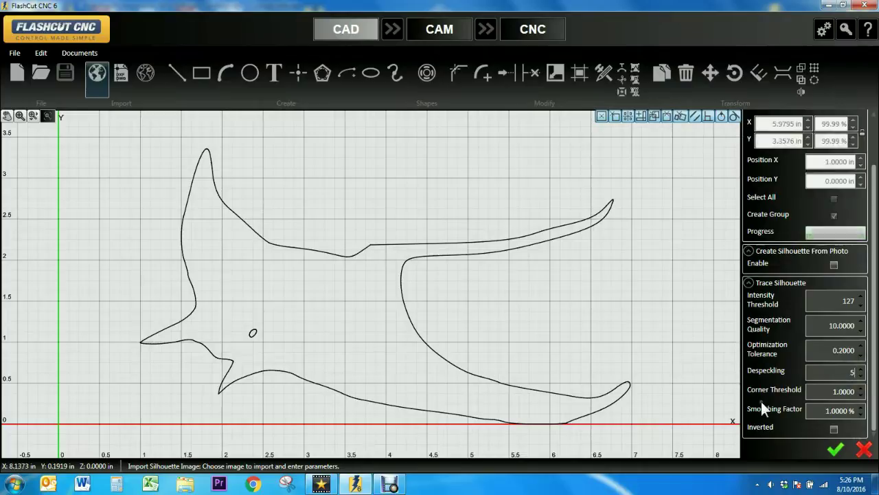
Step: Accept the stingray silhouette import and ungroup the imported outline into separate contours
{"action": "left_click", "coordinate": [834, 450]}
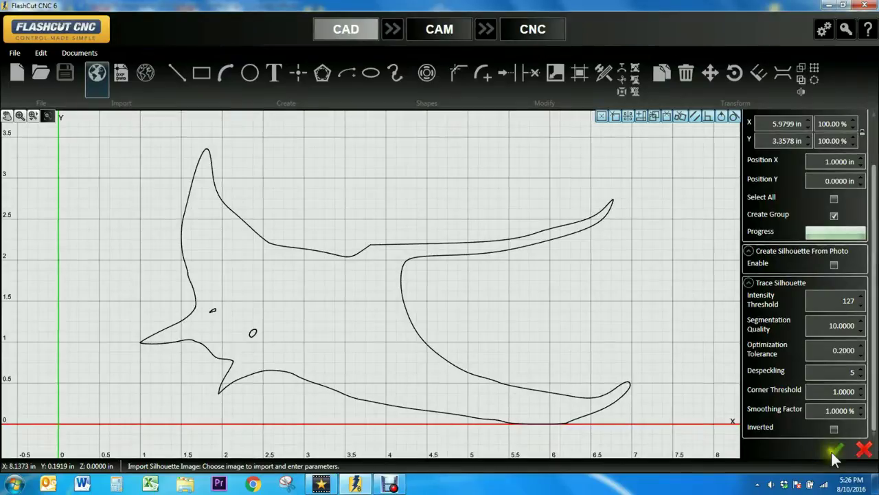
{"action": "left_click", "coordinate": [541, 231]}
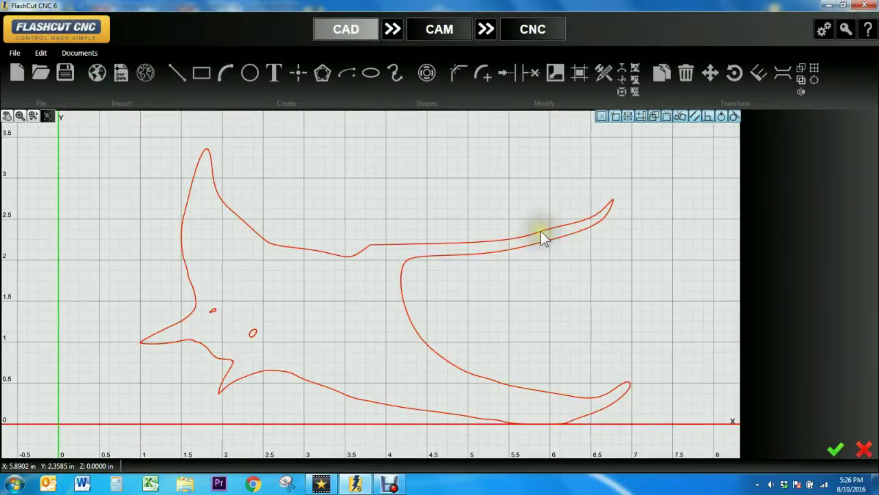
{"action": "left_click", "coordinate": [635, 81]}
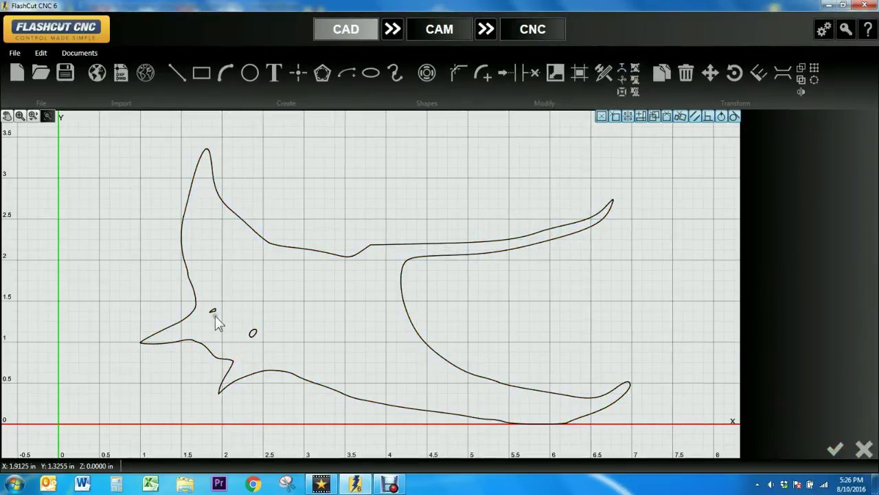
Step: Draw an ellipse around the smaller eye, centred at about X 1.89, Y 1.385 in, with radii of about 0.0875 and 0.043 in, angled about 31°
{"action": "scroll", "coordinate": [214, 307], "scroll_direction": "up", "scroll_amount": 3}
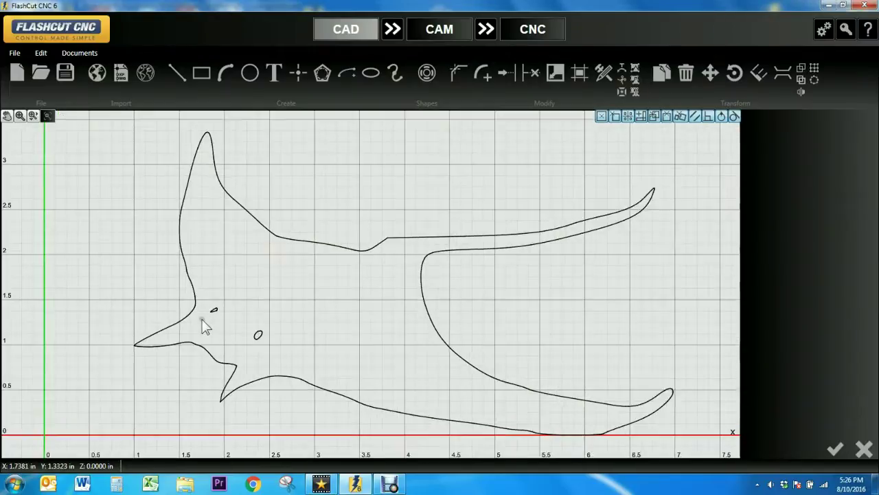
{"action": "scroll", "coordinate": [222, 310], "scroll_direction": "up", "scroll_amount": 3}
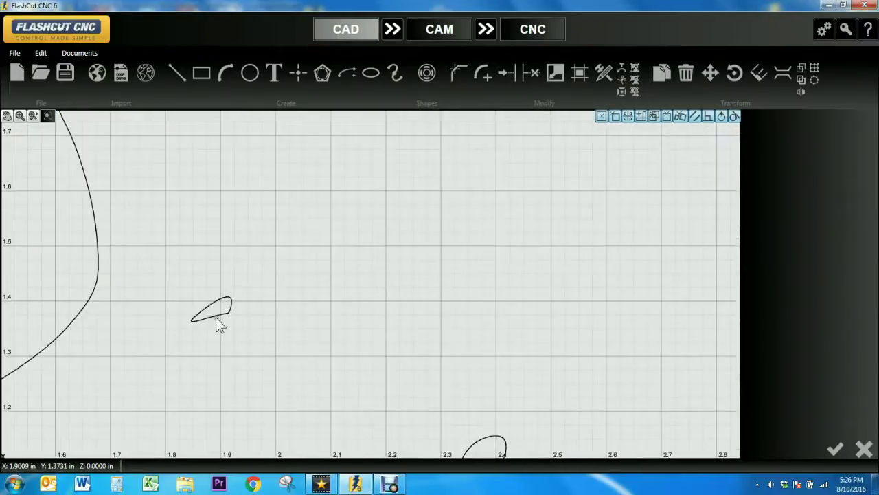
{"action": "scroll", "coordinate": [216, 325], "scroll_direction": "up", "scroll_amount": 3}
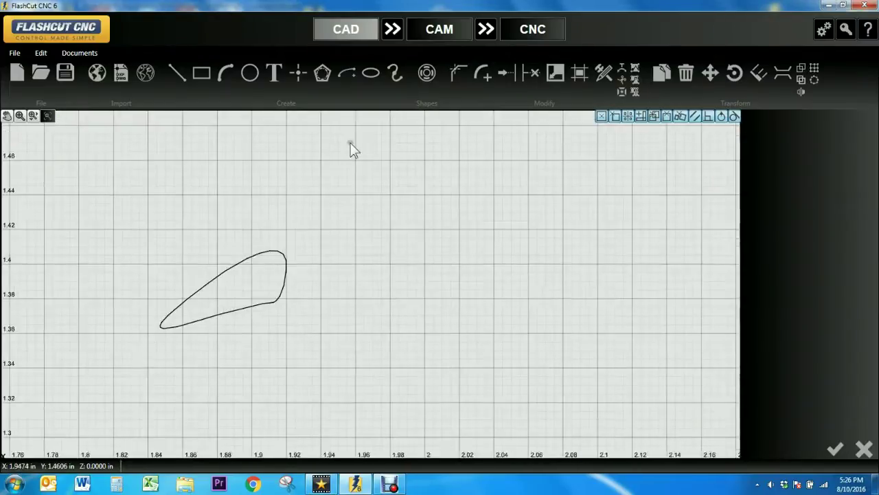
{"action": "left_click", "coordinate": [365, 104]}
{"action": "left_click", "coordinate": [234, 290]}
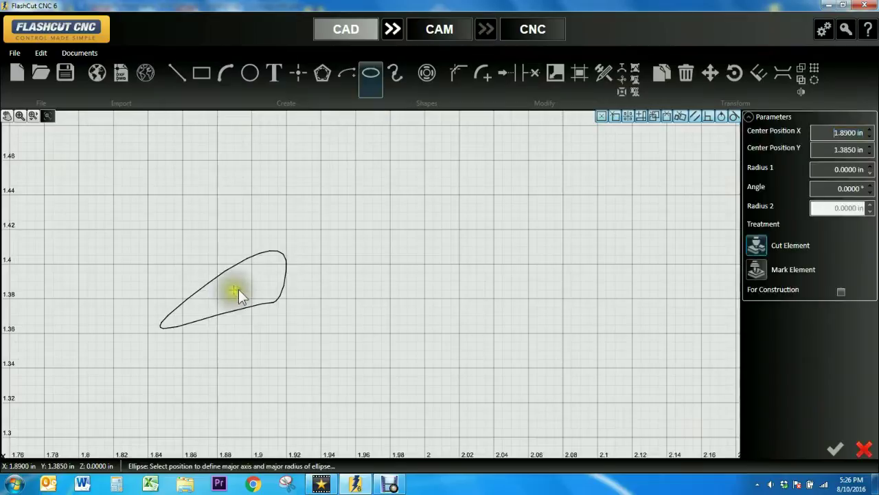
{"action": "left_click", "coordinate": [365, 213]}
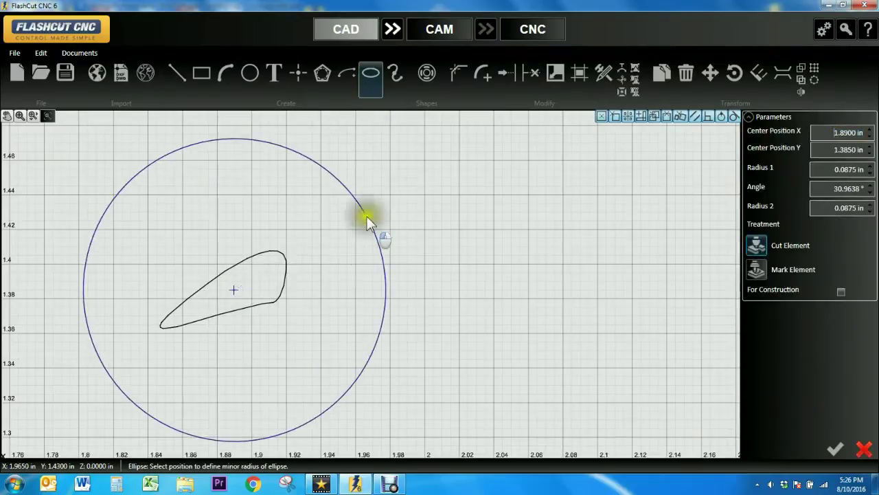
{"action": "left_click", "coordinate": [284, 181]}
{"action": "left_click", "coordinate": [834, 448]}
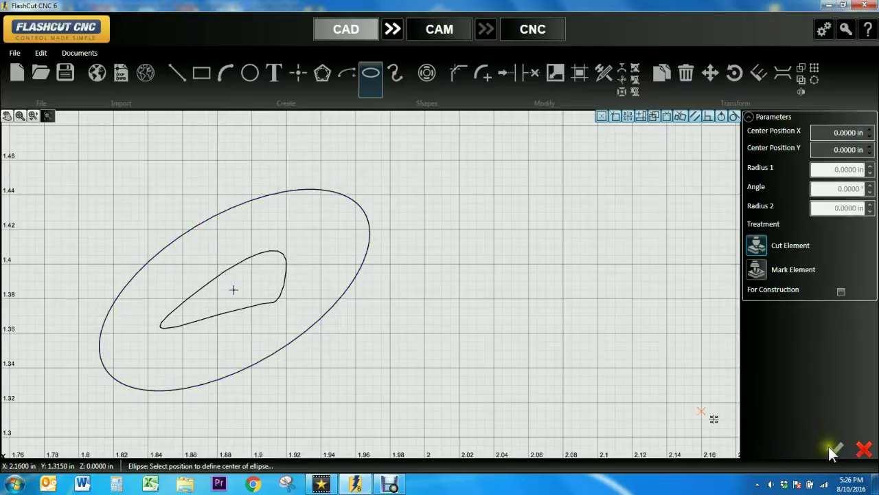
{"action": "key", "text": "Escape"}
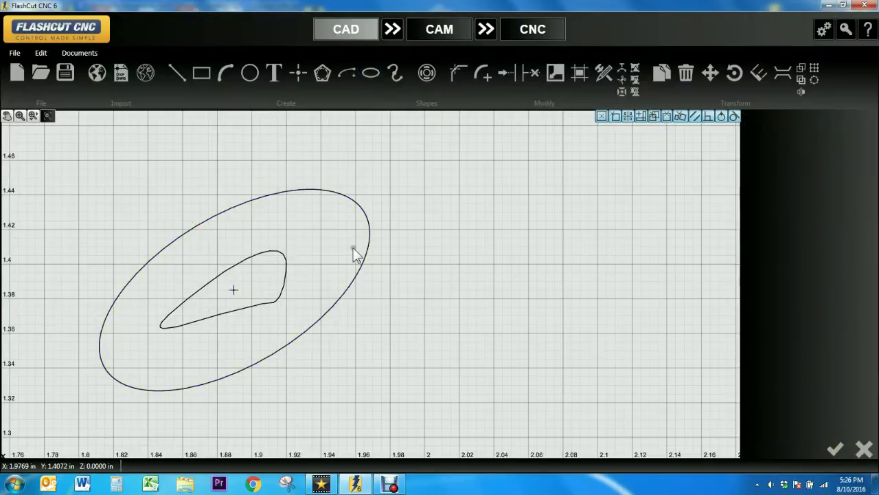
Step: Delete the small traced eye contour inside the new ellipse
{"action": "left_click", "coordinate": [275, 254]}
{"action": "left_click", "coordinate": [273, 253]}
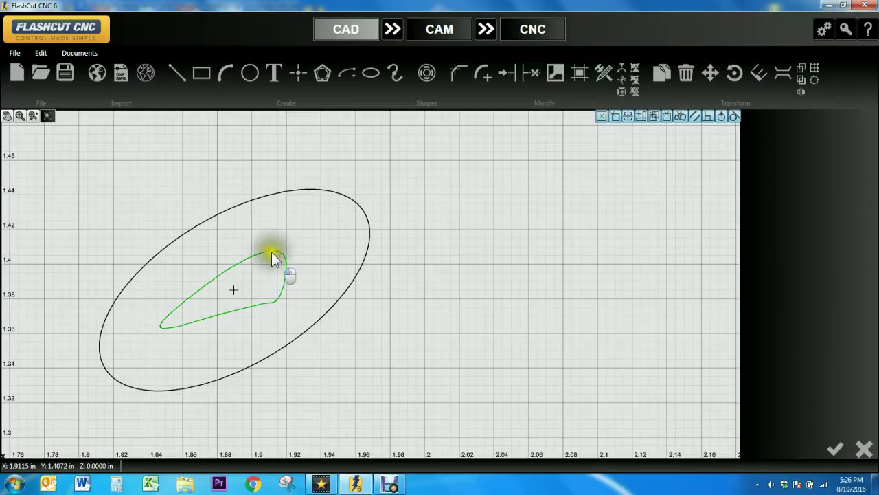
{"action": "left_click", "coordinate": [687, 81]}
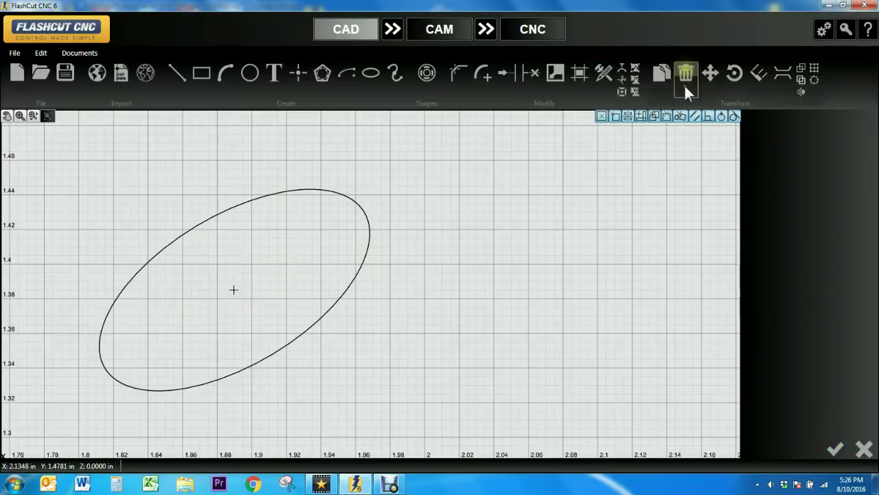
Step: Copy the ellipse with its centre point onto the stingray's other eye, using the ellipse centre as the reference position
{"action": "scroll", "coordinate": [415, 320], "scroll_direction": "down", "scroll_amount": 2}
{"action": "scroll", "coordinate": [434, 340], "scroll_direction": "down", "scroll_amount": 4}
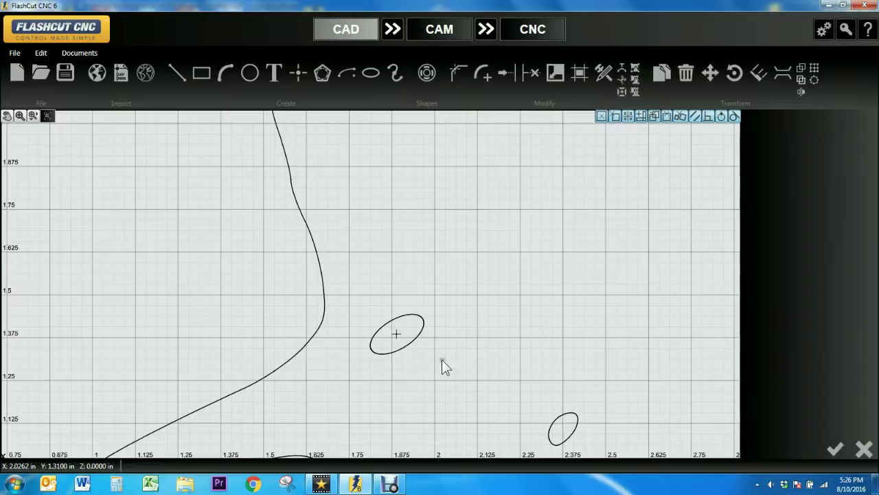
{"action": "scroll", "coordinate": [499, 303], "scroll_direction": "down", "scroll_amount": 3}
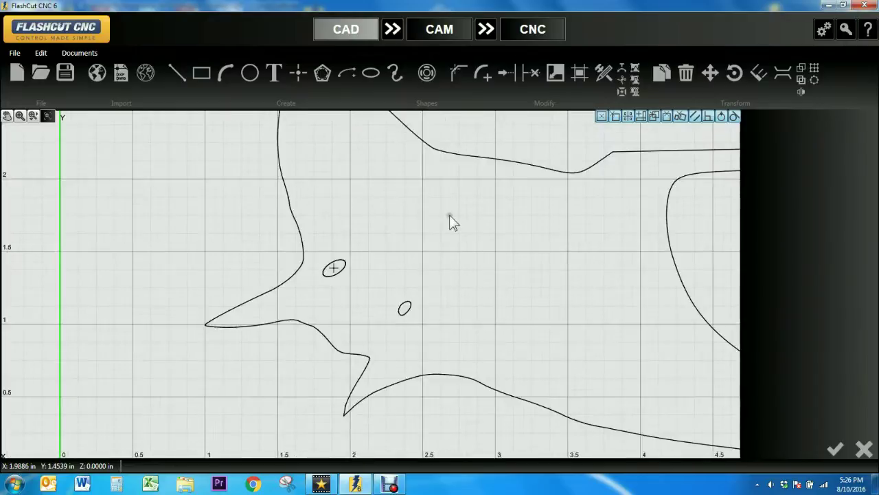
{"action": "key", "text": "ctrl+c"}
{"action": "left_click_drag", "start_coordinate": [334, 266], "coordinate": [357, 289]}
{"action": "left_click", "coordinate": [322, 260]}
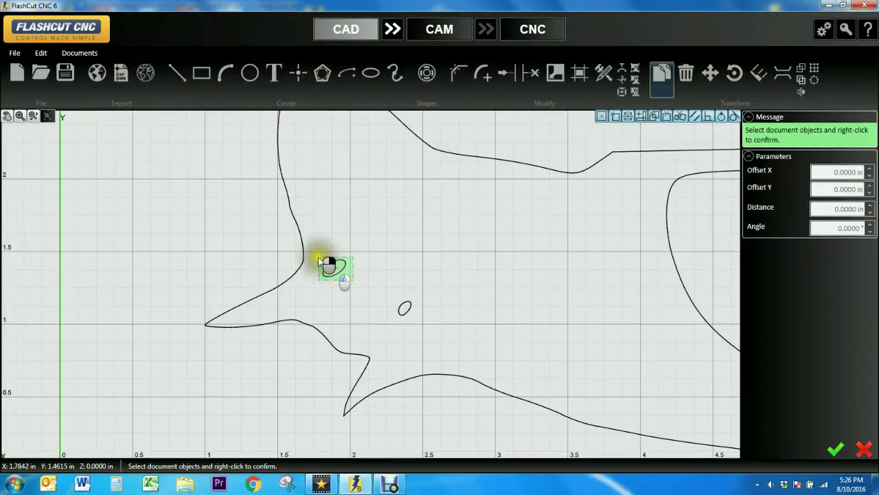
{"action": "right_click", "coordinate": [348, 269]}
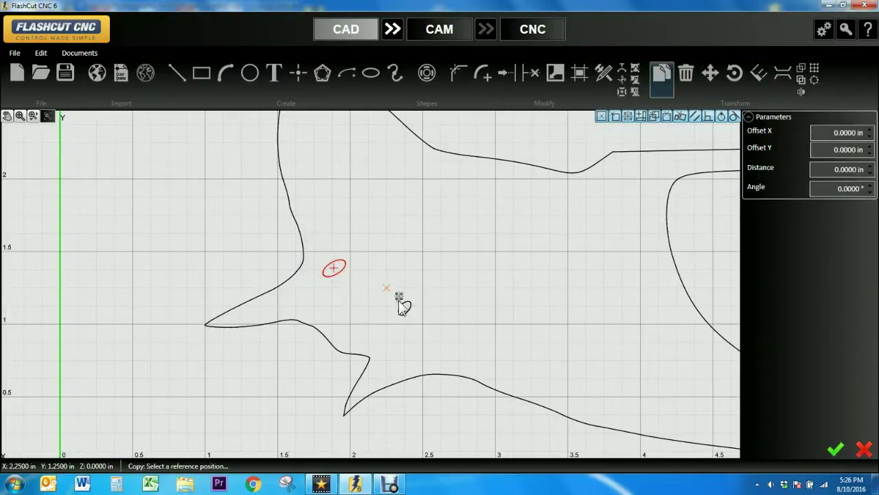
{"action": "left_click", "coordinate": [333, 269]}
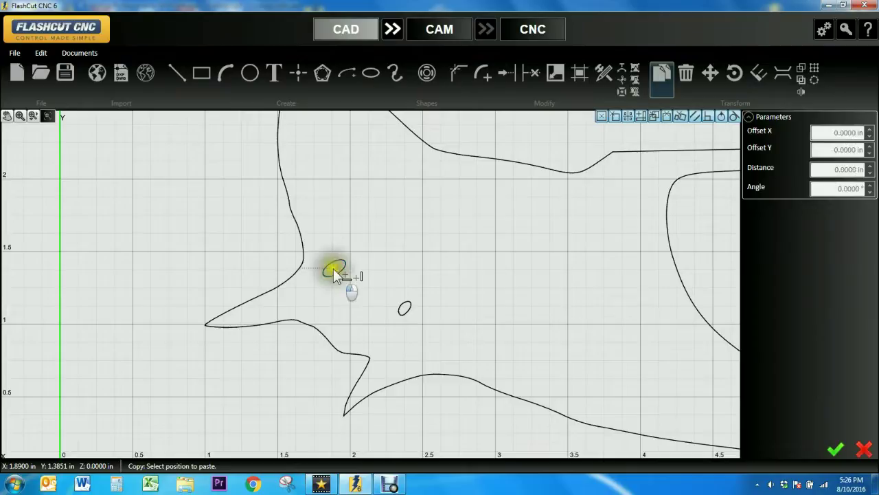
{"action": "left_click", "coordinate": [407, 309]}
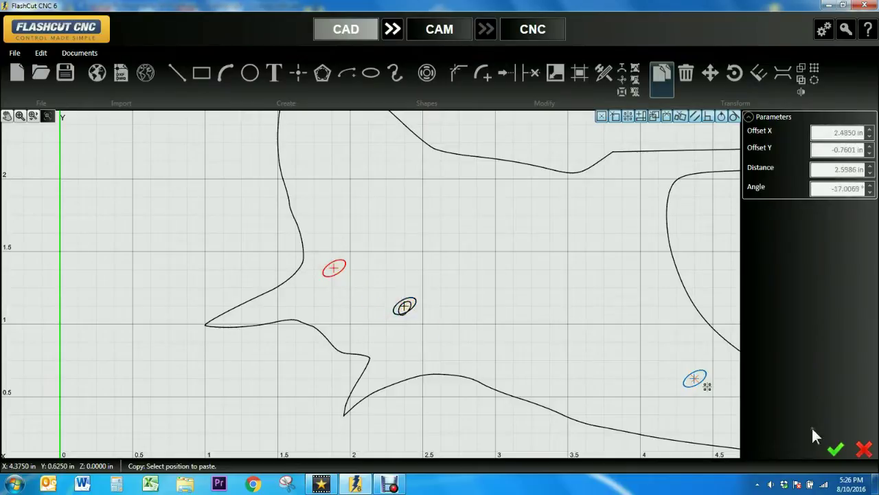
{"action": "left_click", "coordinate": [834, 448]}
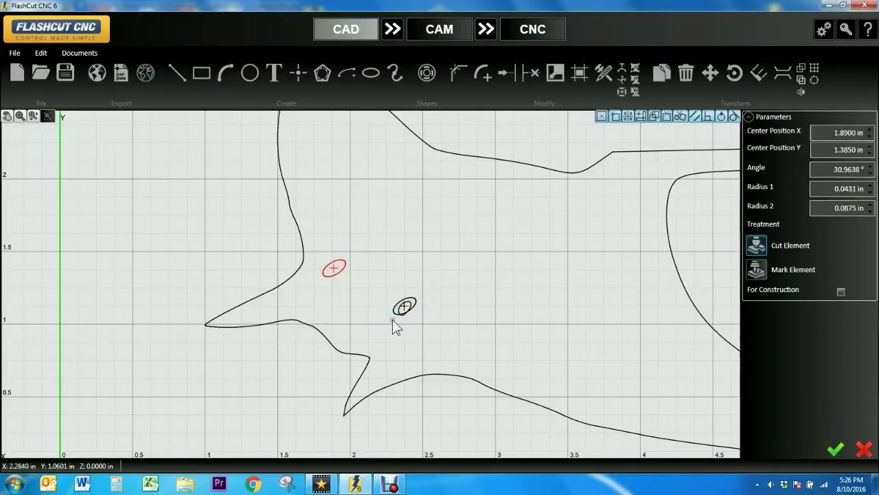
Step: Delete the original traced eye contour overlapping the copied ellipse
{"action": "scroll", "coordinate": [406, 310], "scroll_direction": "up", "scroll_amount": 2}
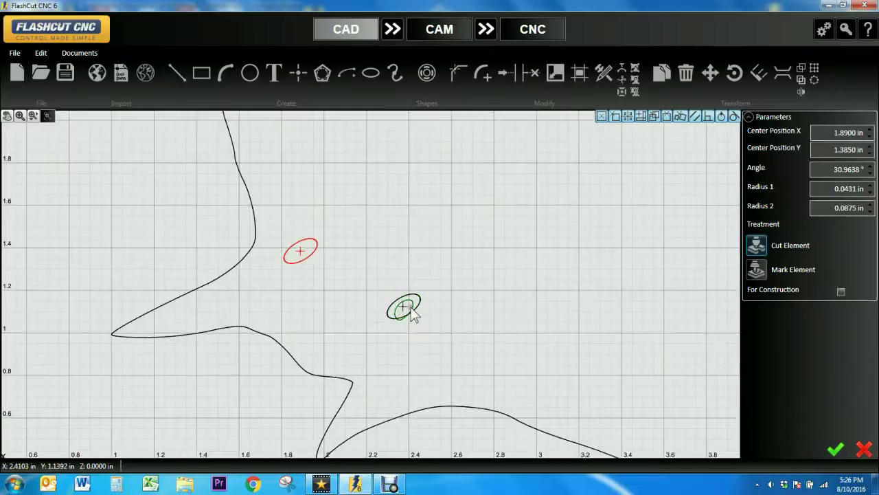
{"action": "scroll", "coordinate": [412, 313], "scroll_direction": "up", "scroll_amount": 3}
{"action": "left_click", "coordinate": [429, 254]}
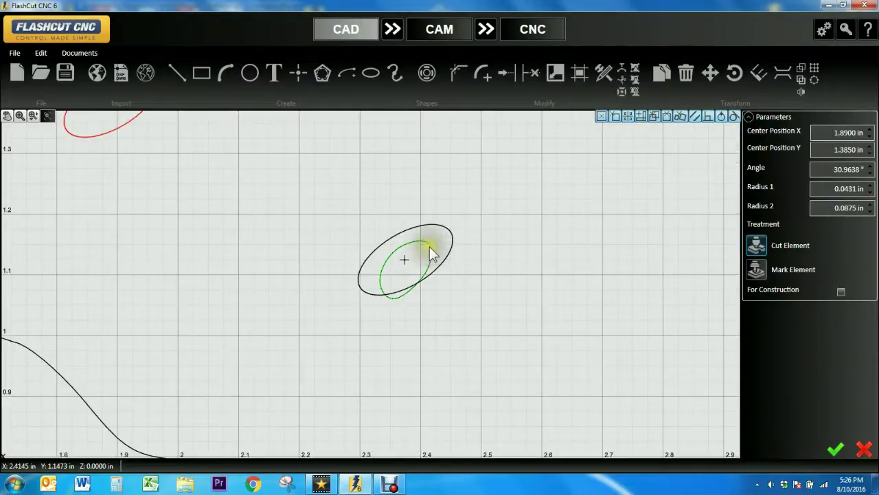
{"action": "left_click", "coordinate": [685, 73]}
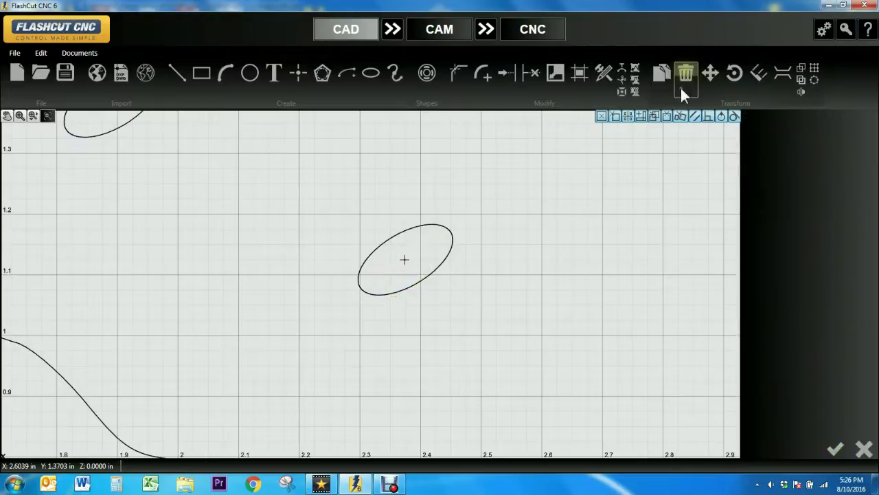
Step: Check the whole stingray outline and start a new blank drawing
{"action": "scroll", "coordinate": [392, 279], "scroll_direction": "down", "scroll_amount": 3}
{"action": "scroll", "coordinate": [392, 277], "scroll_direction": "down", "scroll_amount": 3}
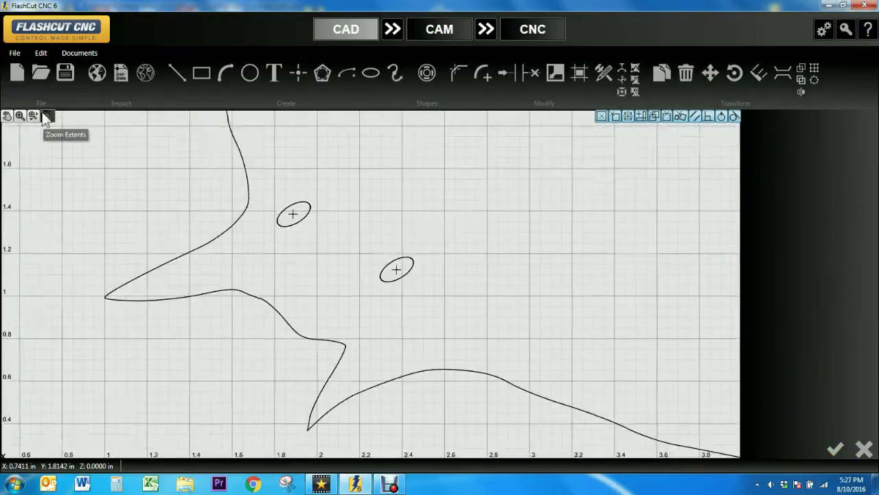
{"action": "left_click", "coordinate": [45, 116]}
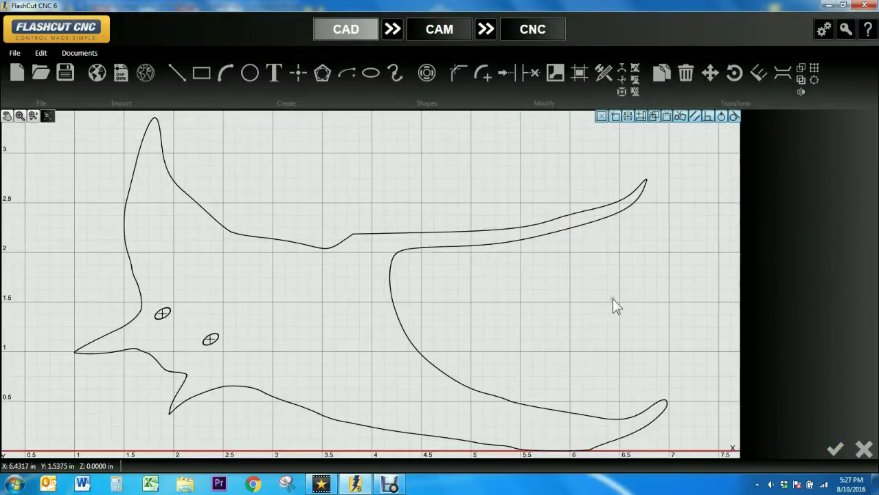
{"action": "left_click", "coordinate": [17, 76]}
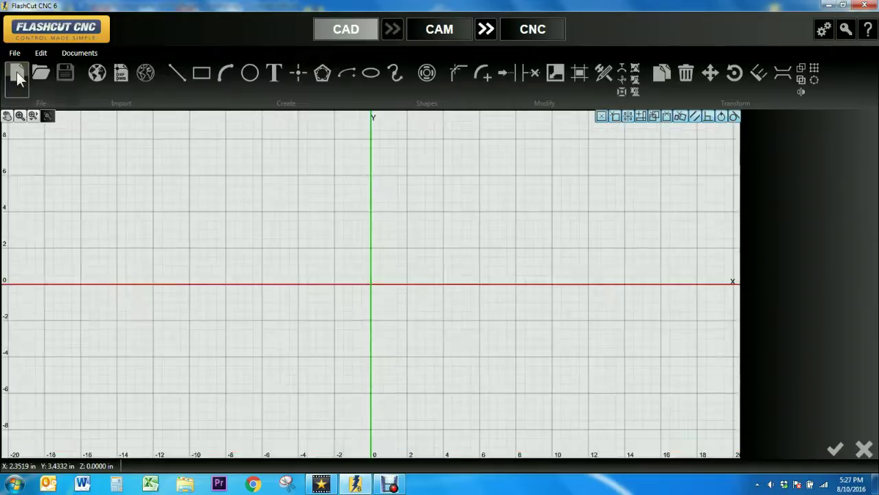
Step: Load the Spur Gear file from the DEMO IMAGES folder as a DXF/DWG import into the blank drawing
{"action": "left_click", "coordinate": [123, 74]}
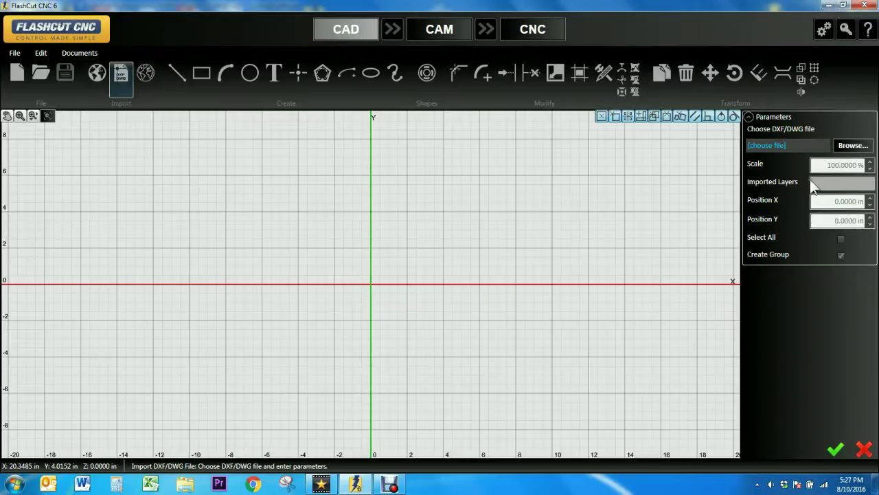
{"action": "left_click", "coordinate": [865, 147]}
{"action": "left_click", "coordinate": [150, 101]}
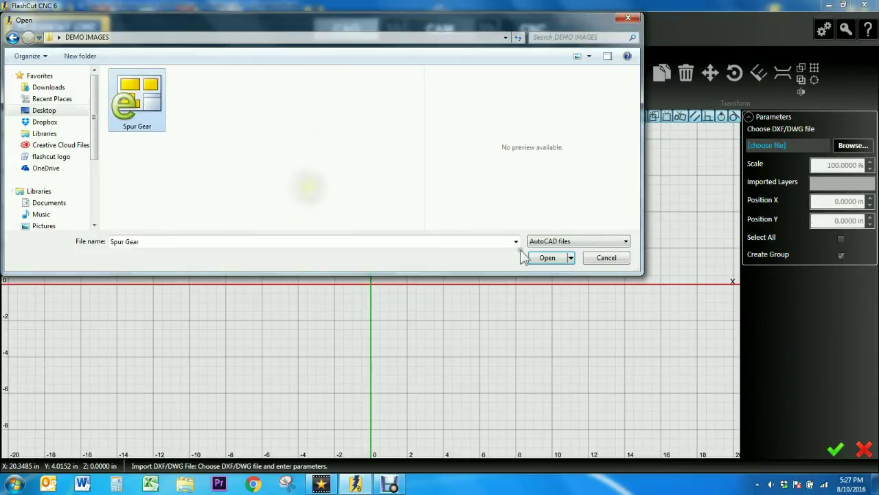
{"action": "left_click", "coordinate": [547, 257]}
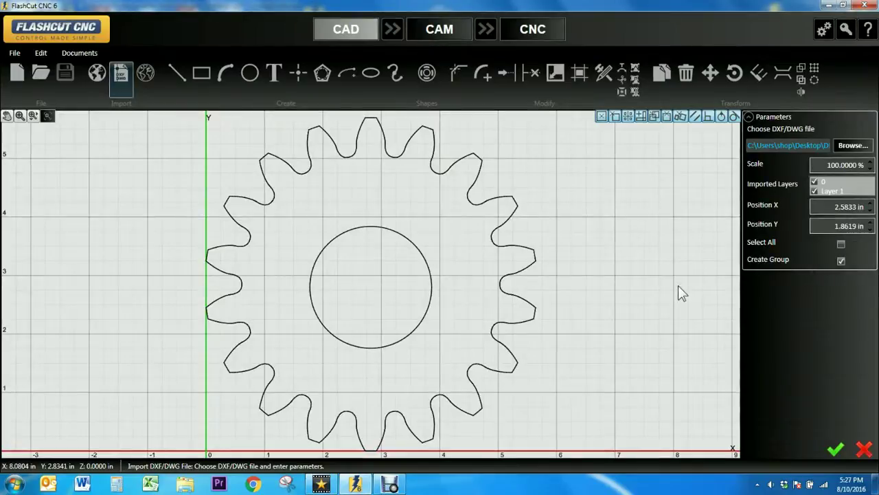
{"action": "scroll", "coordinate": [678, 288], "scroll_direction": "down", "scroll_amount": 1}
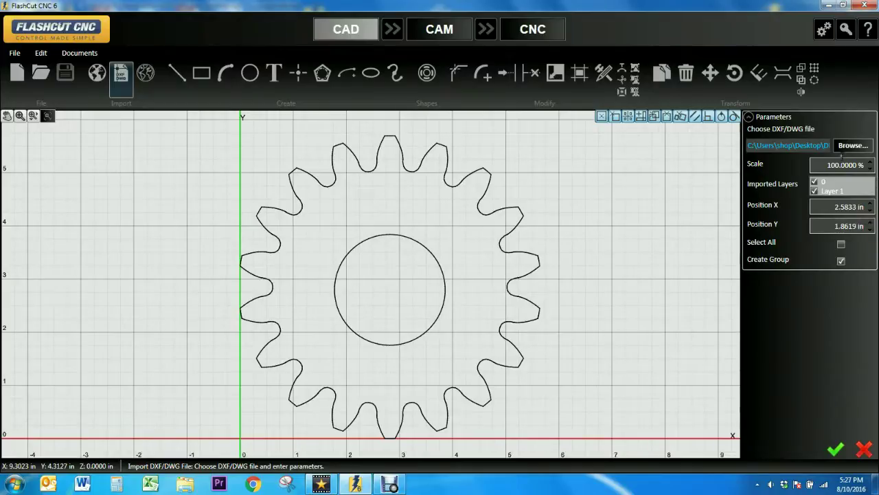
Step: Position the imported spur gear at X 3.0833 in and Y 2.0619 in, and accept the import
{"action": "left_click", "coordinate": [870, 203]}
{"action": "left_click", "coordinate": [870, 204]}
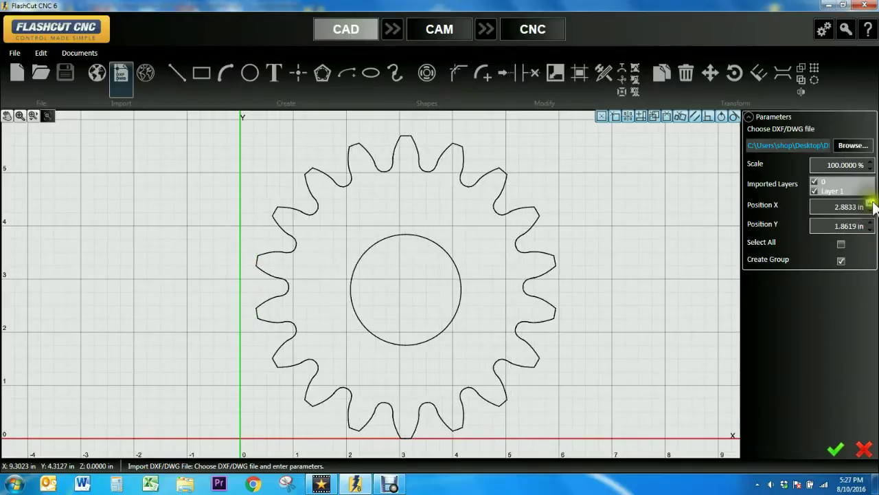
{"action": "left_click", "coordinate": [870, 204]}
{"action": "left_click", "coordinate": [870, 203]}
{"action": "left_click", "coordinate": [869, 204]}
{"action": "left_click", "coordinate": [870, 222]}
{"action": "left_click", "coordinate": [870, 223]}
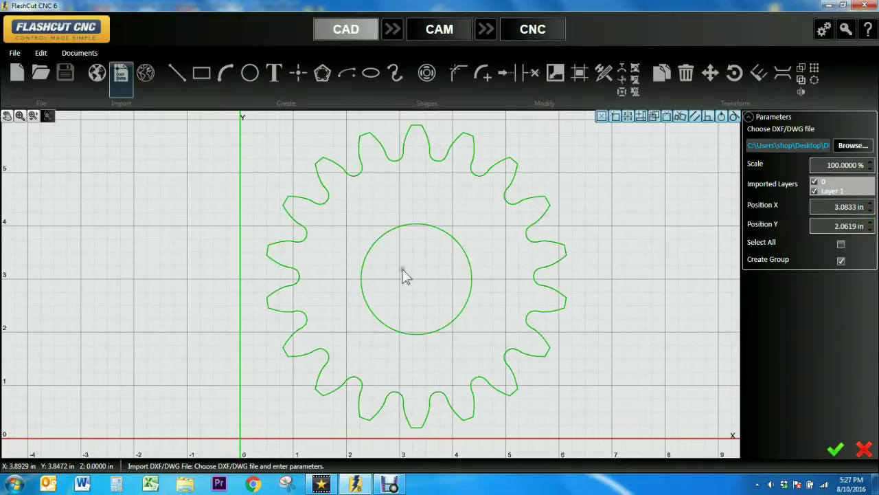
{"action": "left_click", "coordinate": [835, 450]}
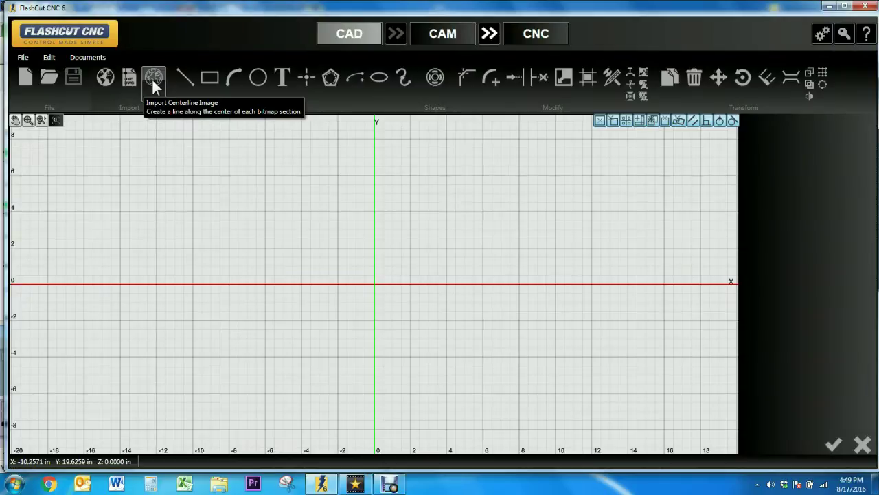
Step: Load the "airplane outline 2" image from the DEMO IMAGES folder as a centerline image import
{"action": "left_click", "coordinate": [152, 81]}
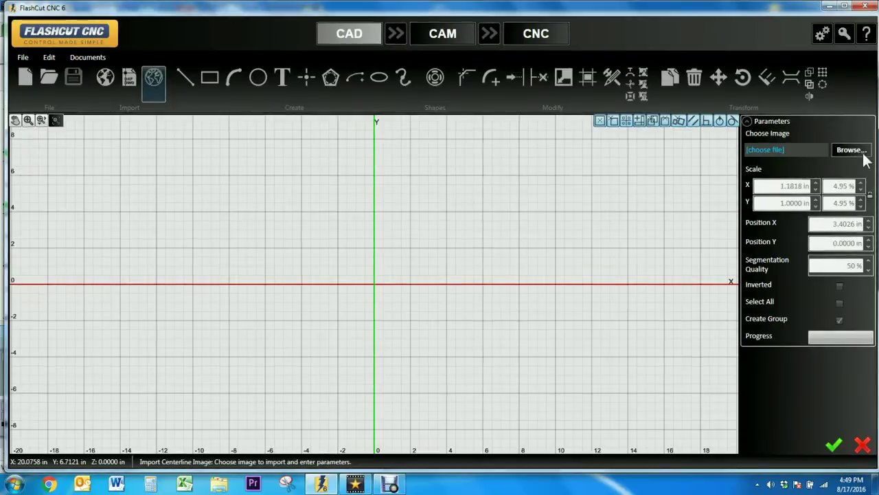
{"action": "left_click", "coordinate": [852, 150]}
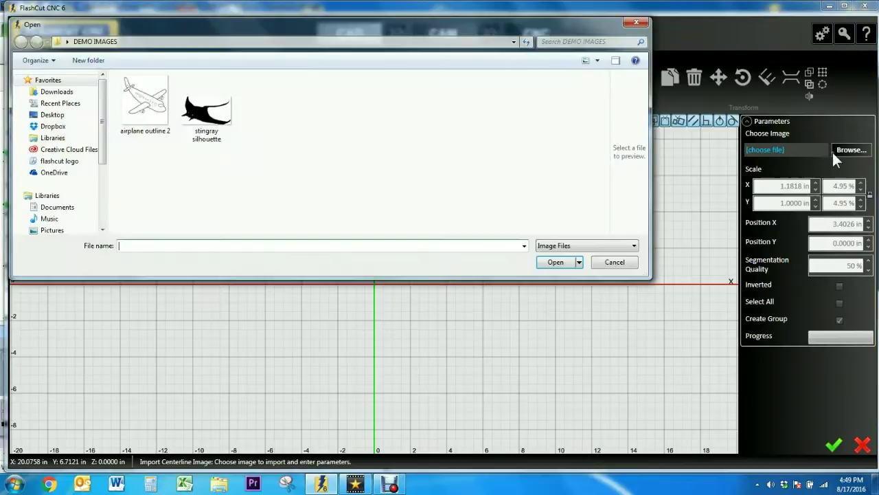
{"action": "left_click", "coordinate": [157, 116]}
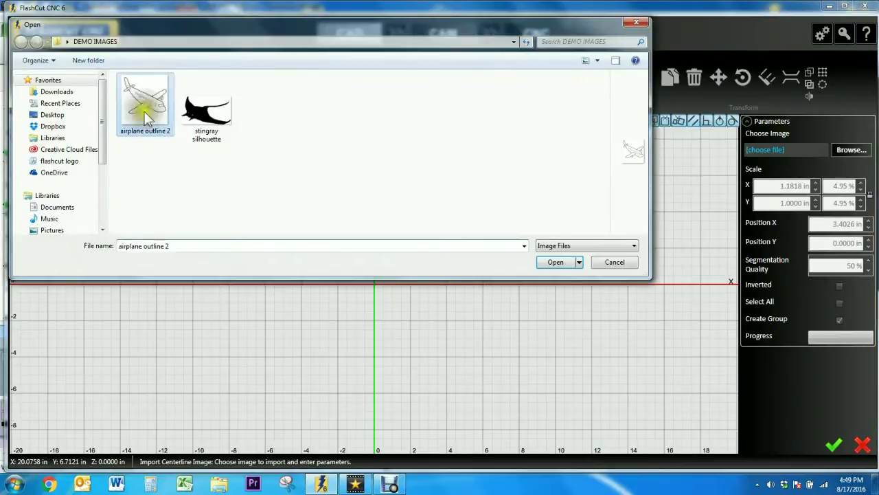
{"action": "left_click", "coordinate": [553, 264]}
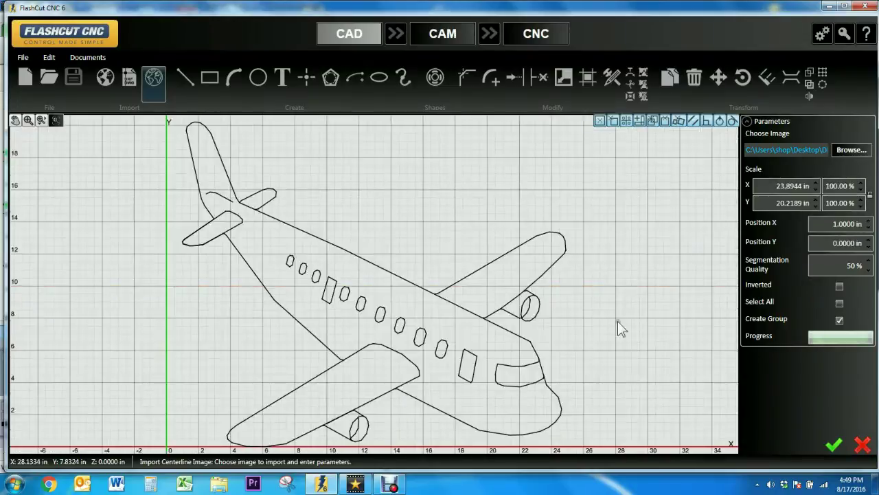
Step: Reduce the airplane trace's scale to 88.90 % in both X and Y
{"action": "left_click", "coordinate": [862, 189]}
{"action": "left_click", "coordinate": [862, 190]}
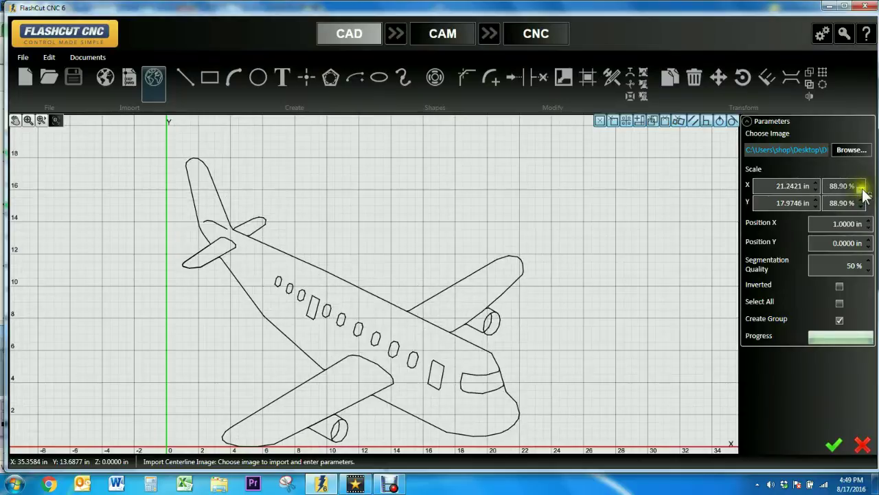
{"action": "scroll", "coordinate": [523, 353], "scroll_direction": "up", "scroll_amount": 1}
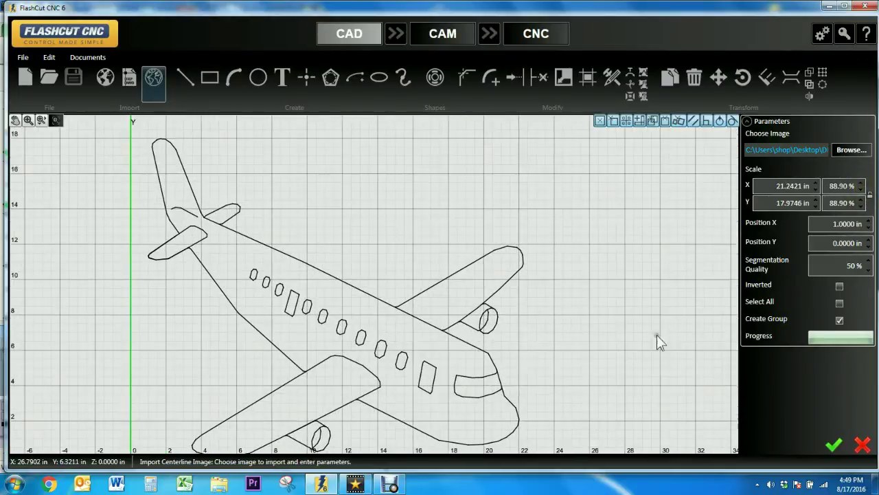
Step: Try a segmentation quality of 20 for the airplane trace and inspect its curves up close
{"action": "left_click", "coordinate": [864, 270]}
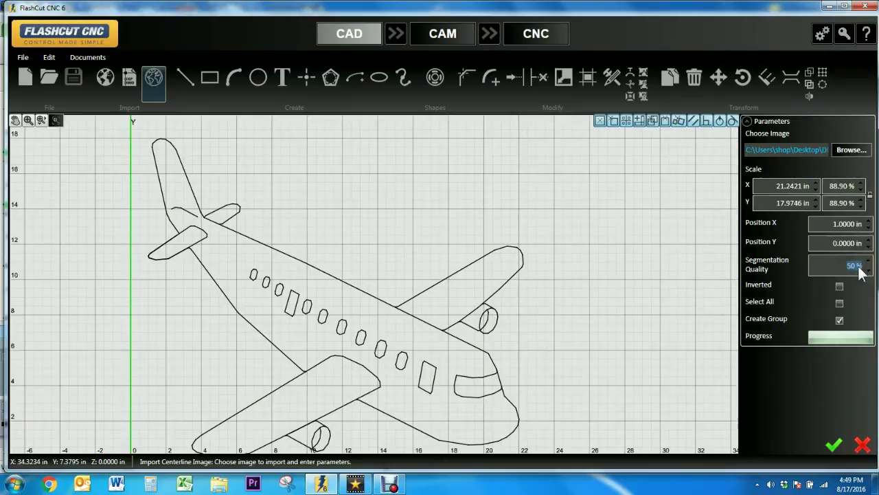
{"action": "type", "text": "20"}
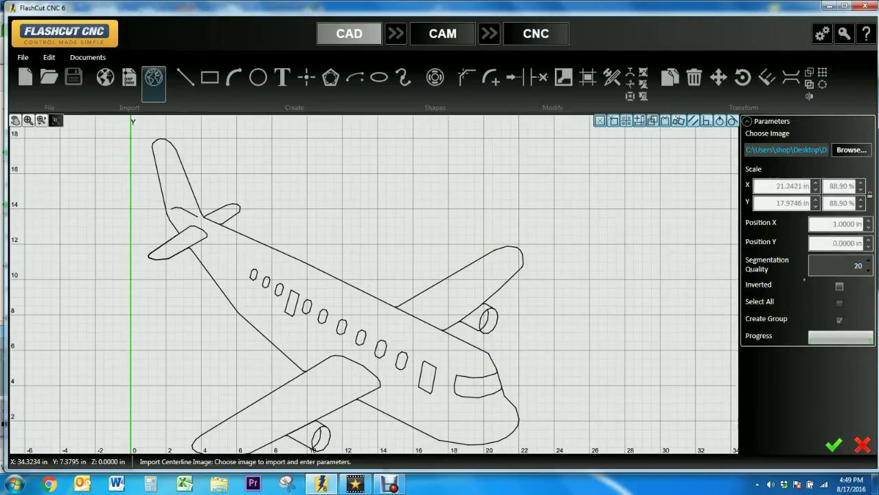
{"action": "scroll", "coordinate": [470, 381], "scroll_direction": "up", "scroll_amount": 2}
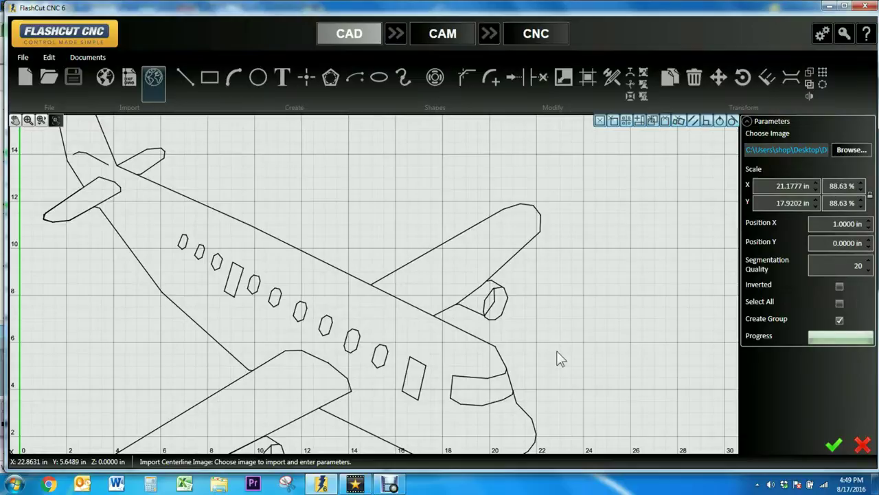
{"action": "scroll", "coordinate": [558, 356], "scroll_direction": "down", "scroll_amount": 3}
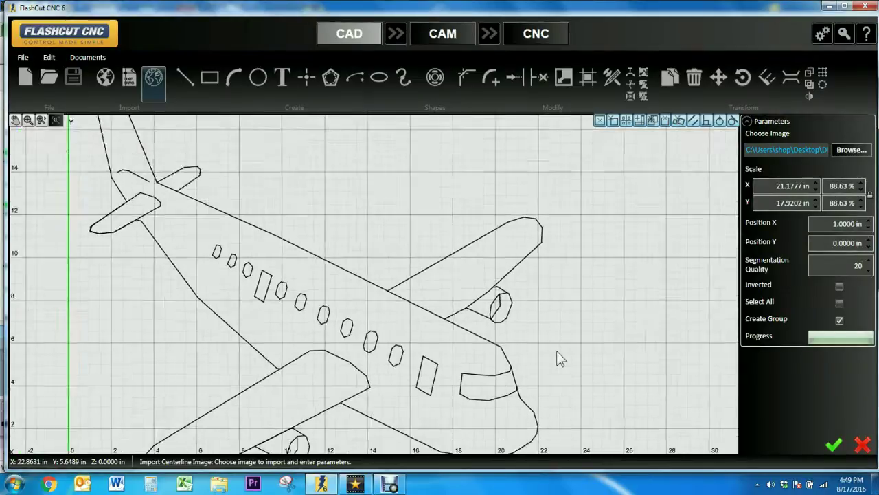
Step: Set the airplane trace's segmentation quality to 80, check the curves and accept the centerline import
{"action": "double_click", "coordinate": [855, 266]}
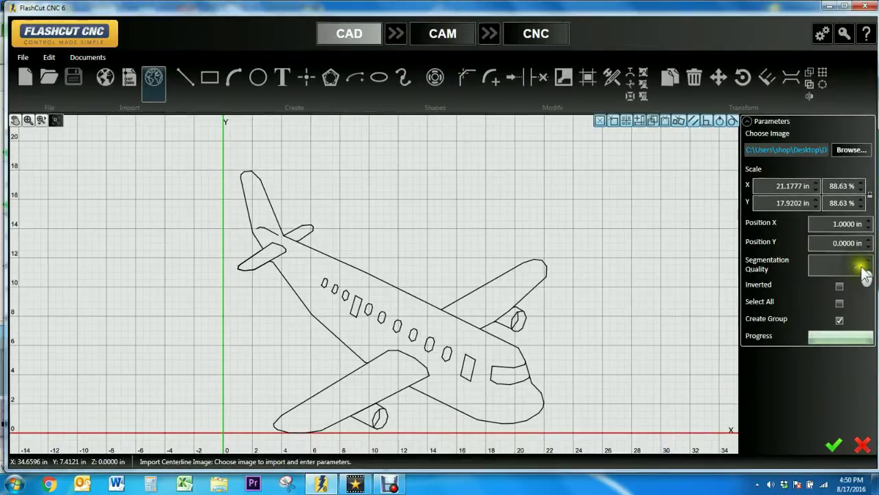
{"action": "type", "text": "80"}
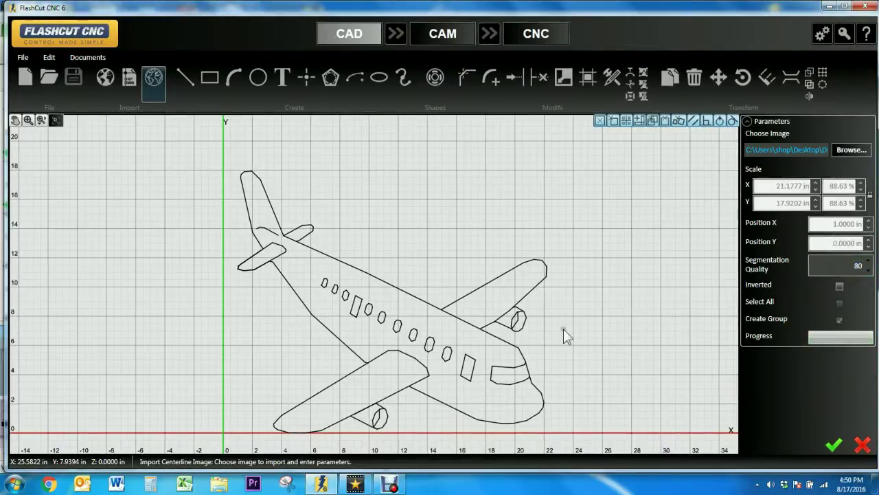
{"action": "scroll", "coordinate": [555, 333], "scroll_direction": "up", "scroll_amount": 2}
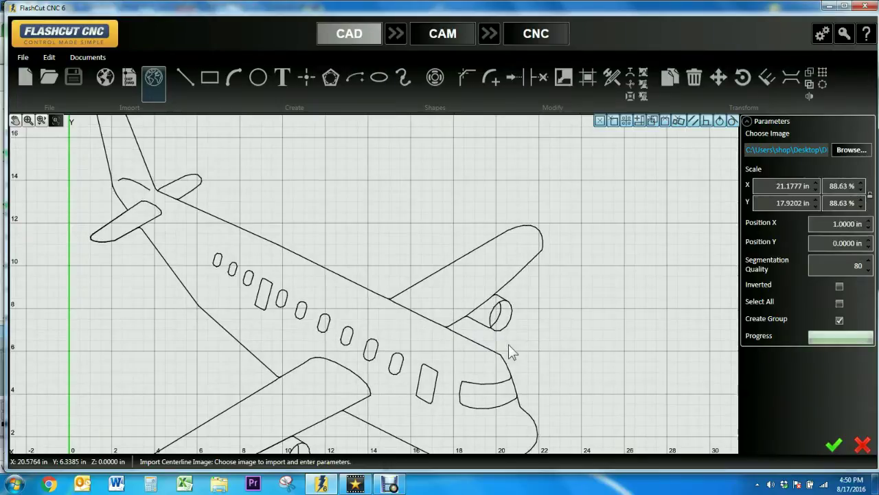
{"action": "scroll", "coordinate": [509, 352], "scroll_direction": "down", "scroll_amount": 2}
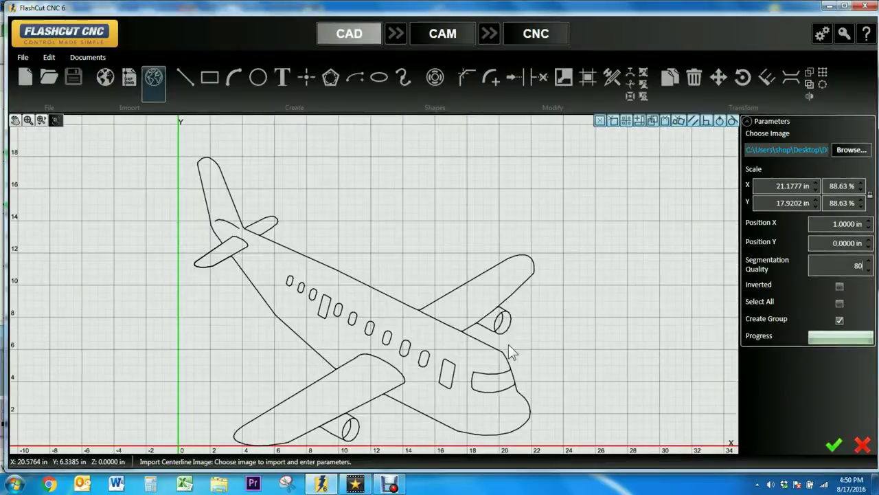
{"action": "scroll", "coordinate": [508, 345], "scroll_direction": "down", "scroll_amount": 1}
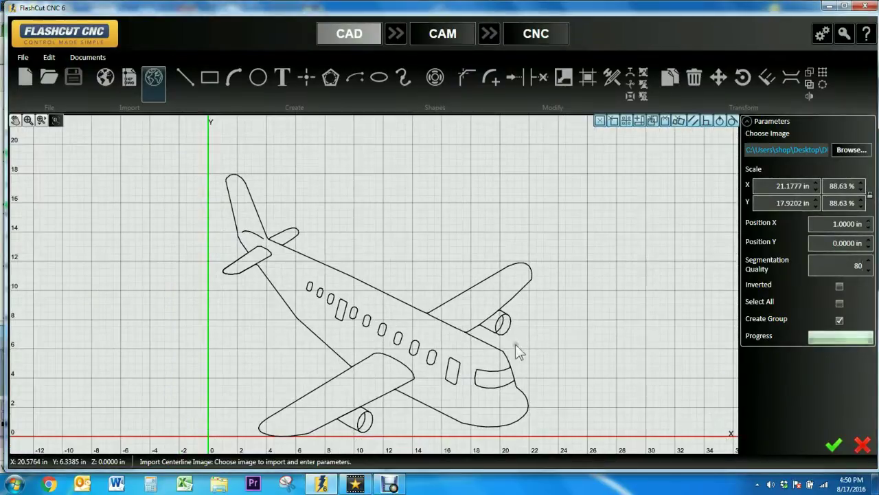
{"action": "left_click", "coordinate": [832, 443]}
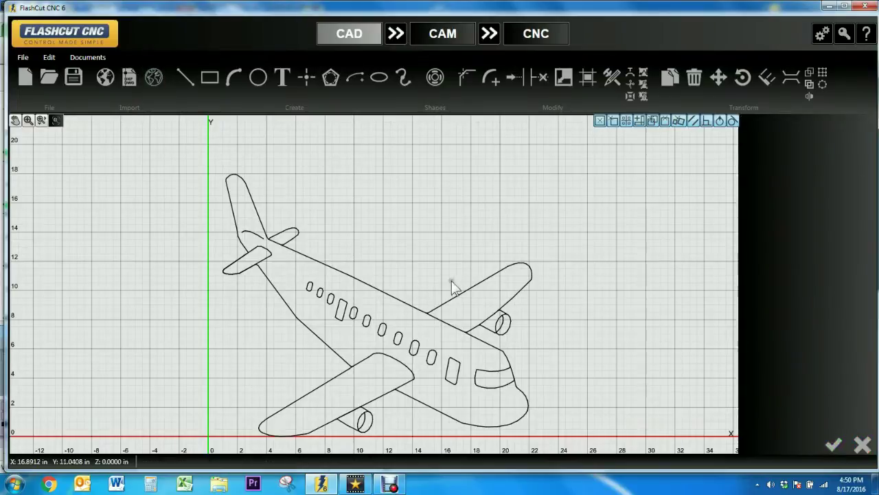
Step: Ungroup the imported airplane and delete the loose curved line at the base of its tail fin
{"action": "left_click", "coordinate": [437, 313]}
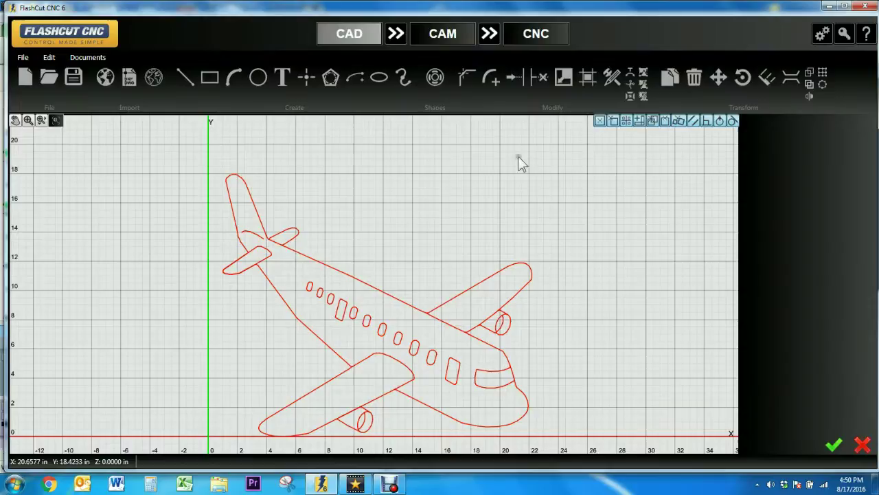
{"action": "left_click", "coordinate": [641, 84]}
{"action": "scroll", "coordinate": [252, 244], "scroll_direction": "up", "scroll_amount": 2}
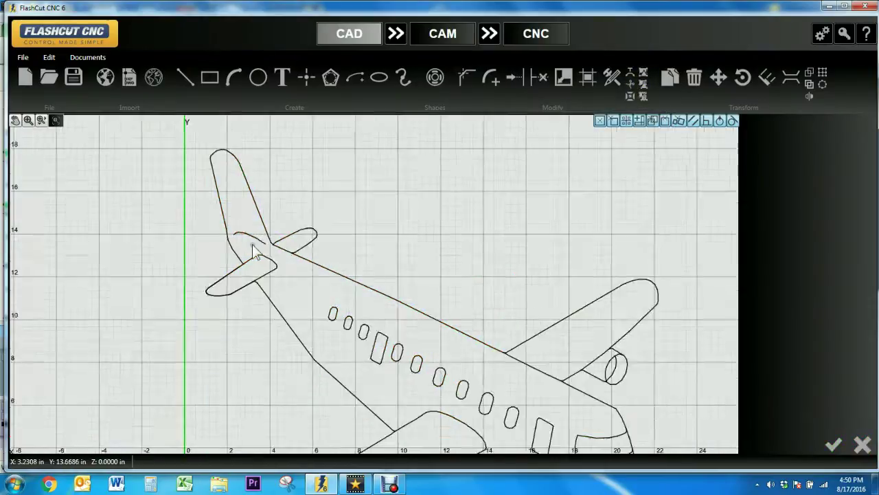
{"action": "scroll", "coordinate": [252, 245], "scroll_direction": "up", "scroll_amount": 1}
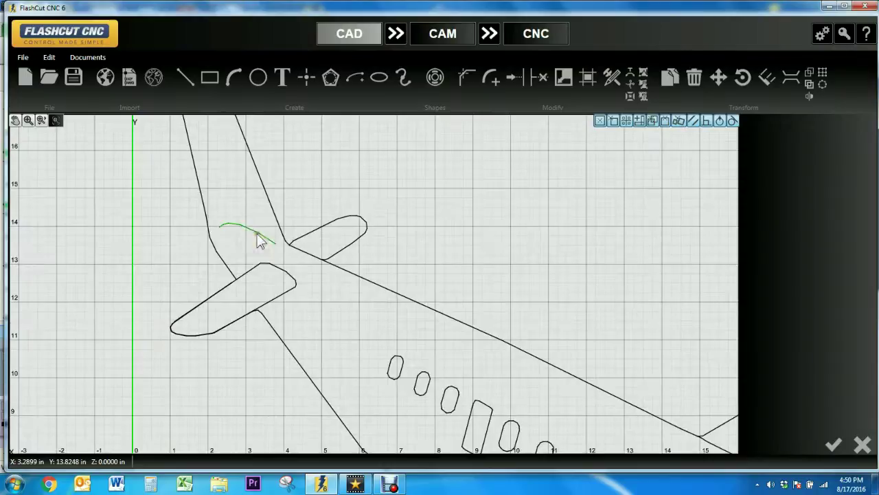
{"action": "left_click", "coordinate": [257, 235]}
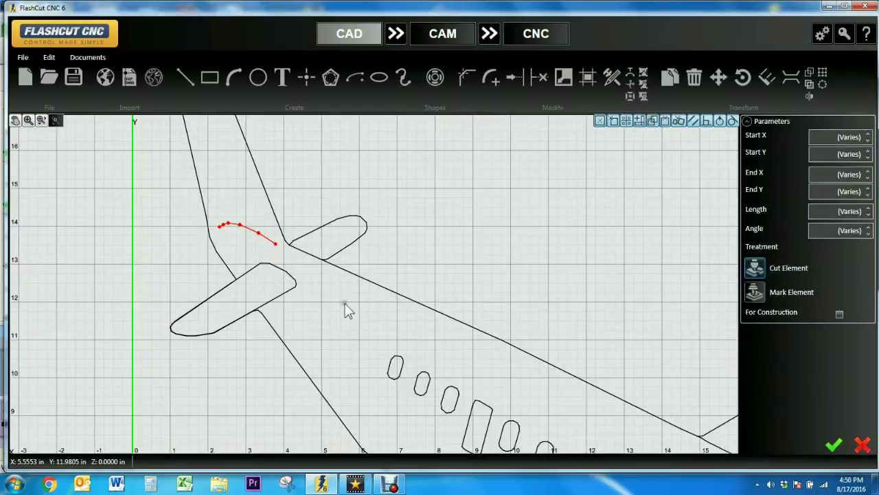
{"action": "key", "text": "Delete"}
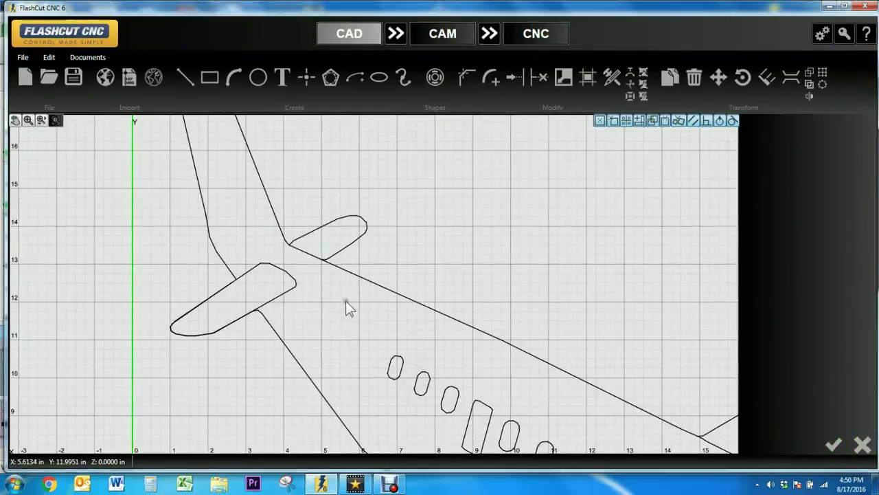
{"action": "scroll", "coordinate": [346, 301], "scroll_direction": "down", "scroll_amount": 1}
{"action": "scroll", "coordinate": [412, 288], "scroll_direction": "down", "scroll_amount": 2}
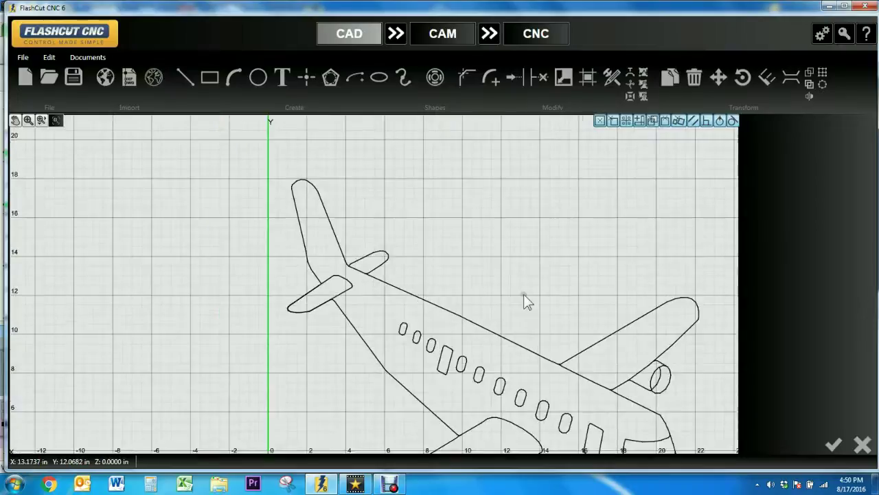